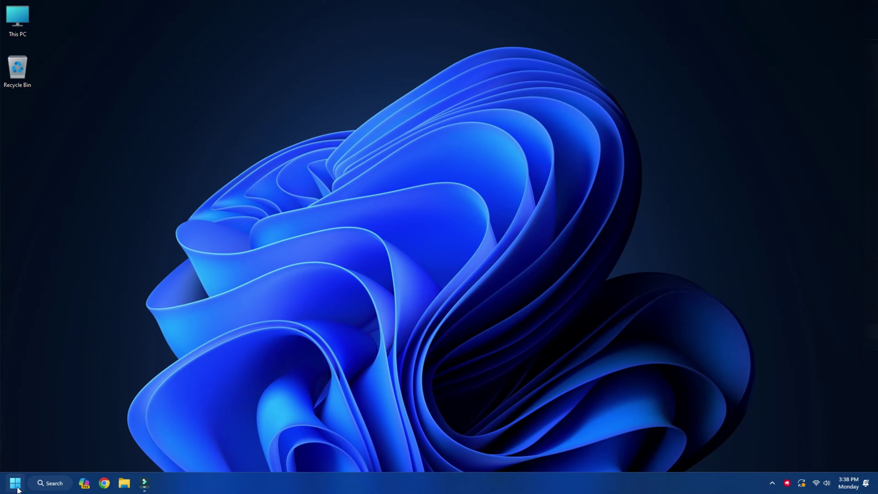
Step: Put the PC into hibernation using the Start power options
click(15, 483)
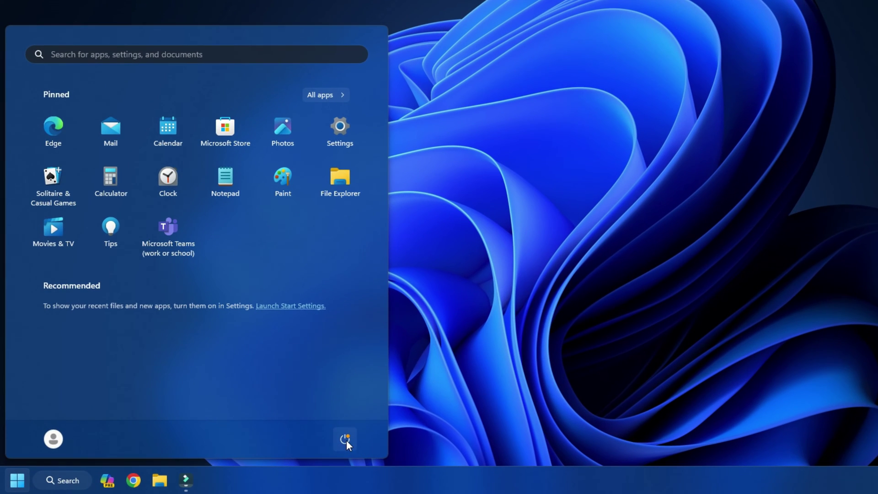
click(266, 450)
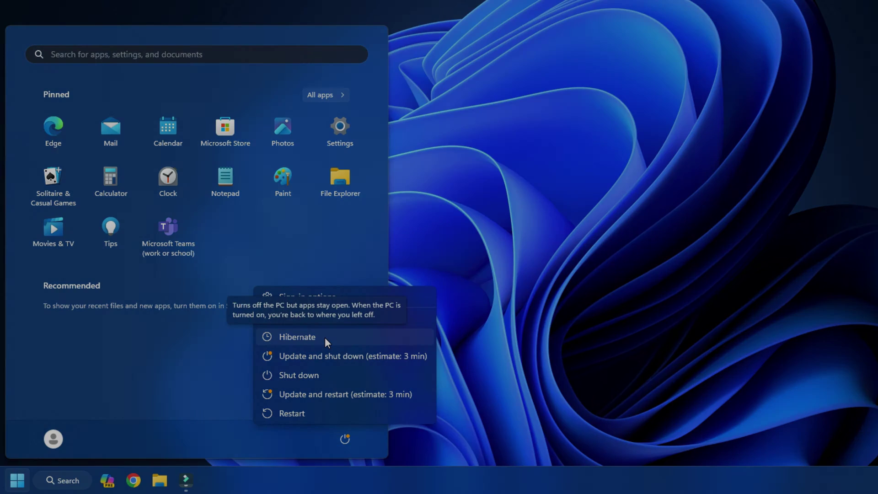
click(324, 336)
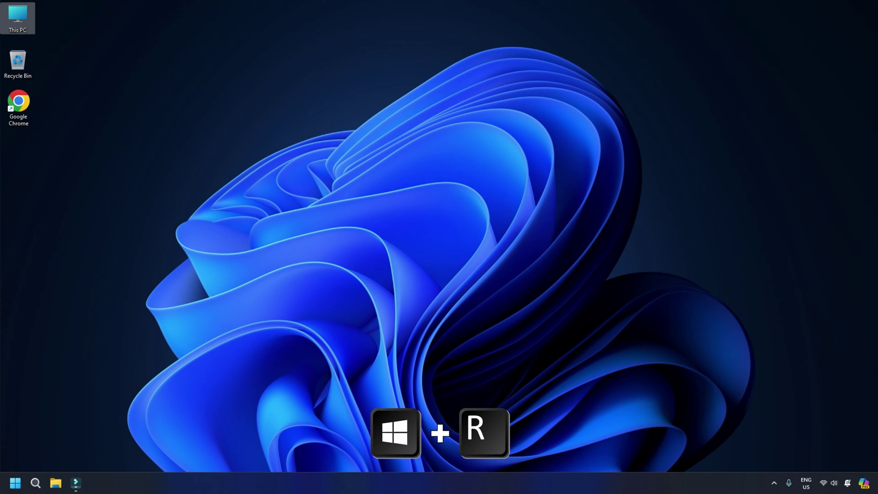
Step: Launch Registry Editor with the regedit command and allow it to make changes to the device
key(super+r)
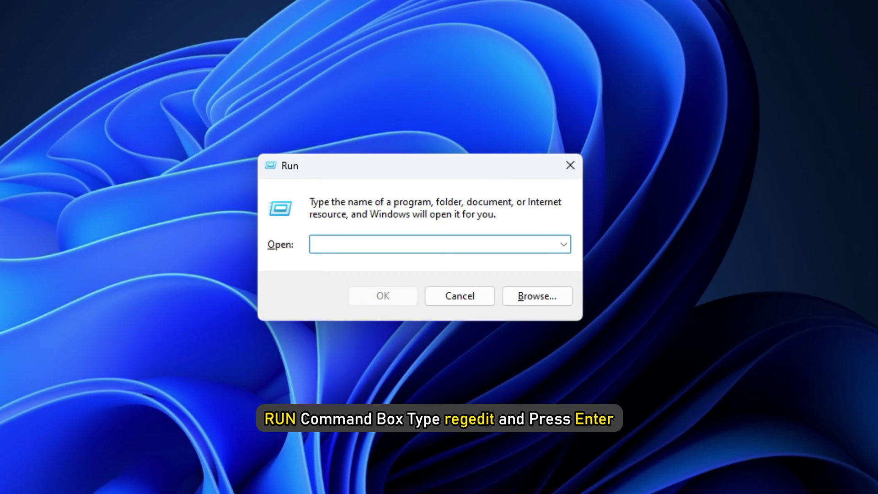
text(regedit)
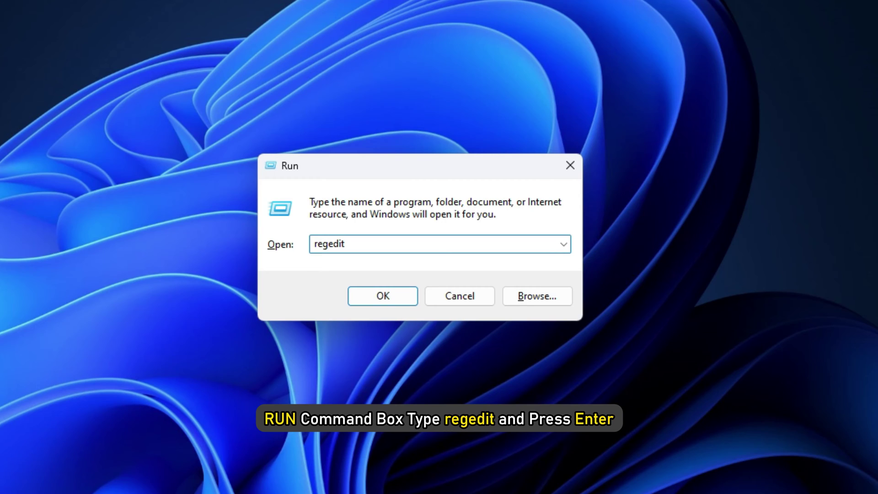
key(Return)
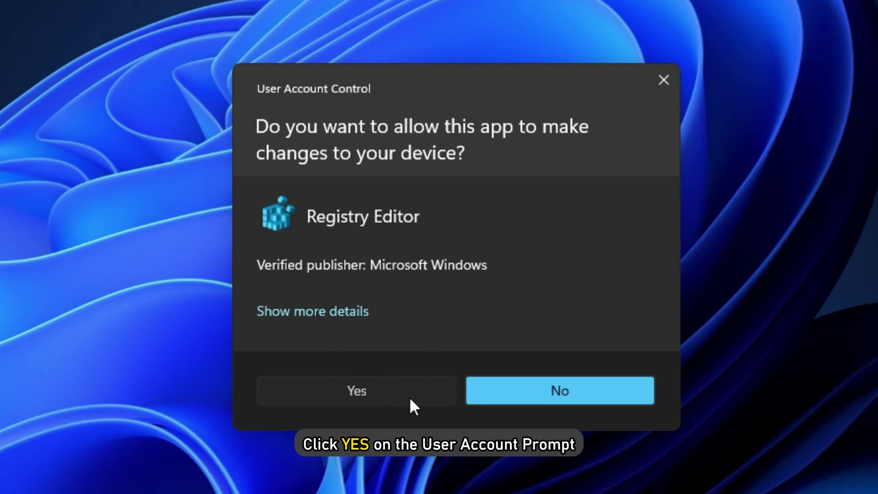
click(410, 396)
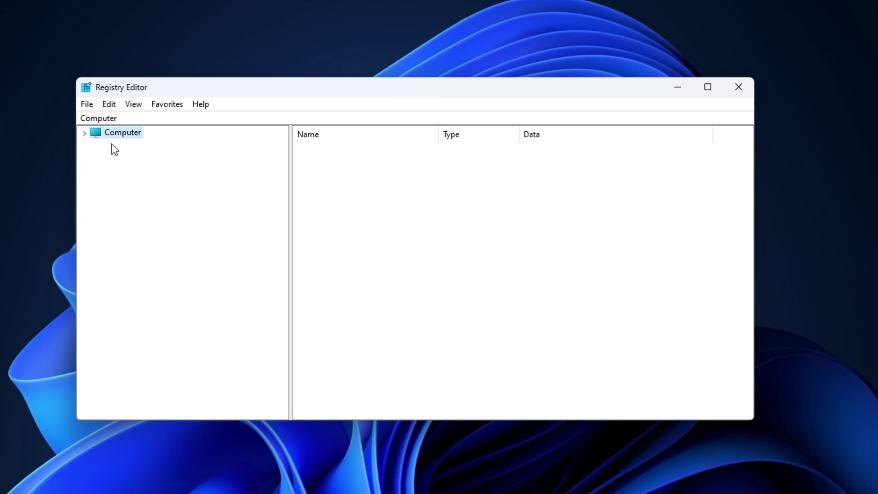
Step: Open the registry key HKEY_LOCAL_MACHINE\SYSTEM\CurrentControlSet\Control\Power
click(83, 135)
click(95, 170)
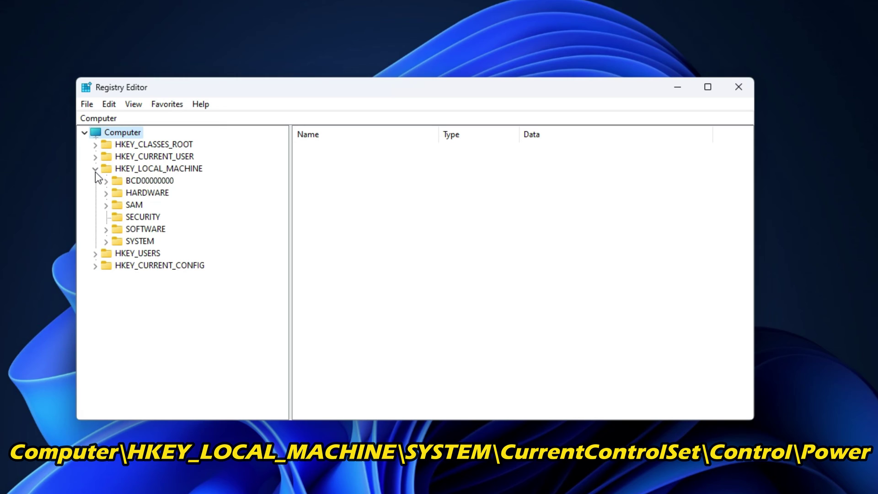
click(106, 241)
scroll(108, 240, down, 1)
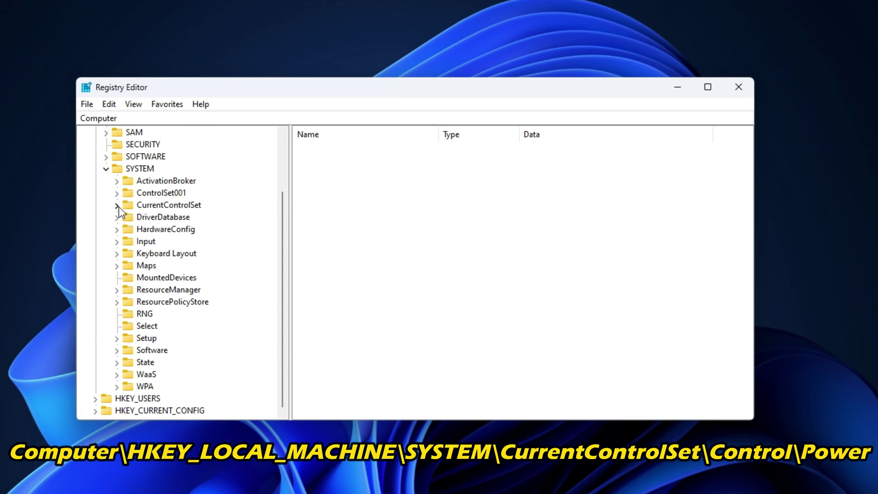
click(117, 205)
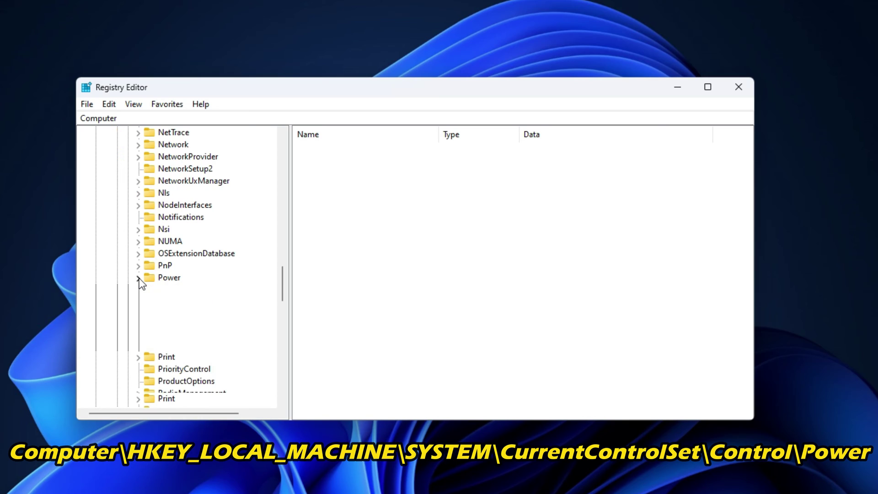
click(138, 278)
click(150, 280)
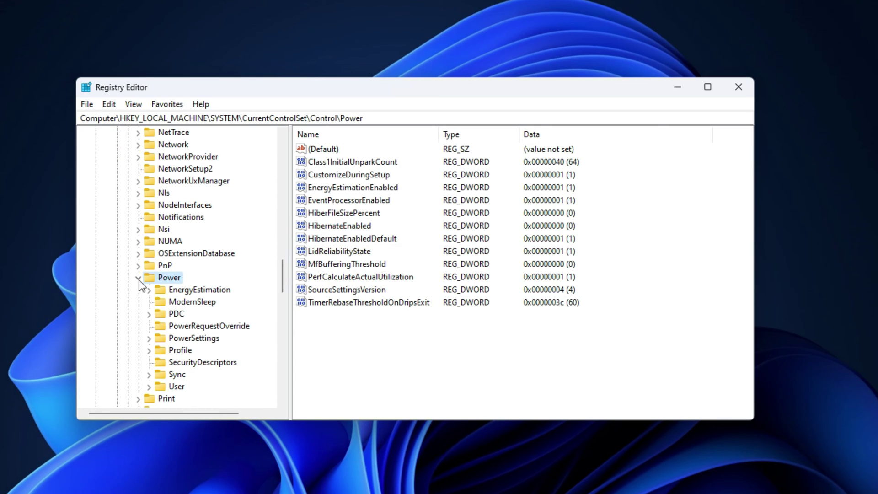
Step: Set the value data of the HibernateEnabledDefault DWORD in the Power key to 0
double_click(392, 238)
key(BackSpace)
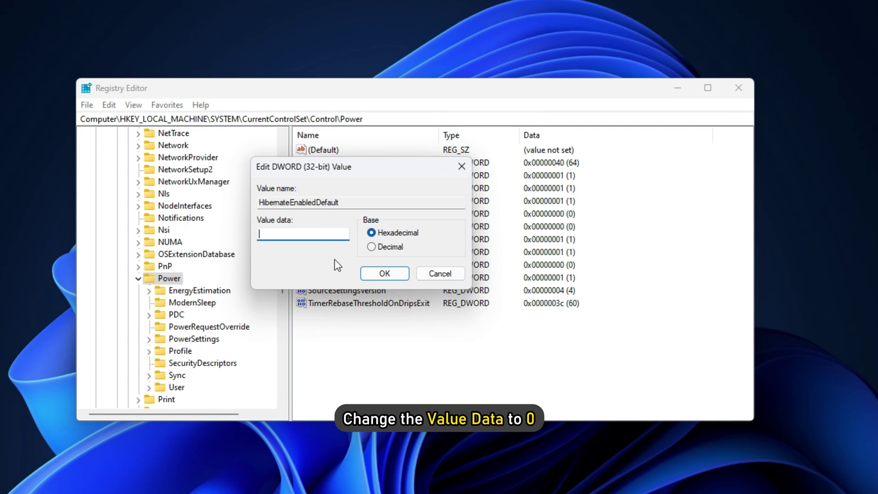
text(0)
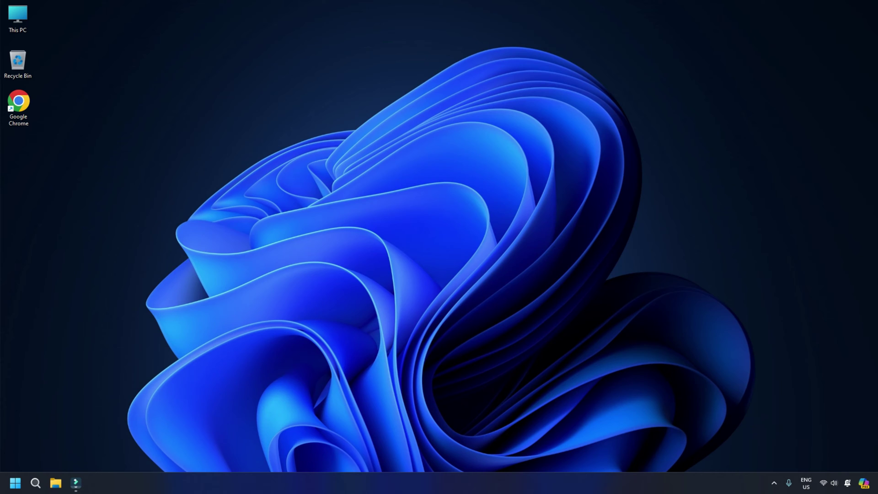
Step: Open Device Manager and expand the Universal Serial Bus controllers category
right_click(23, 490)
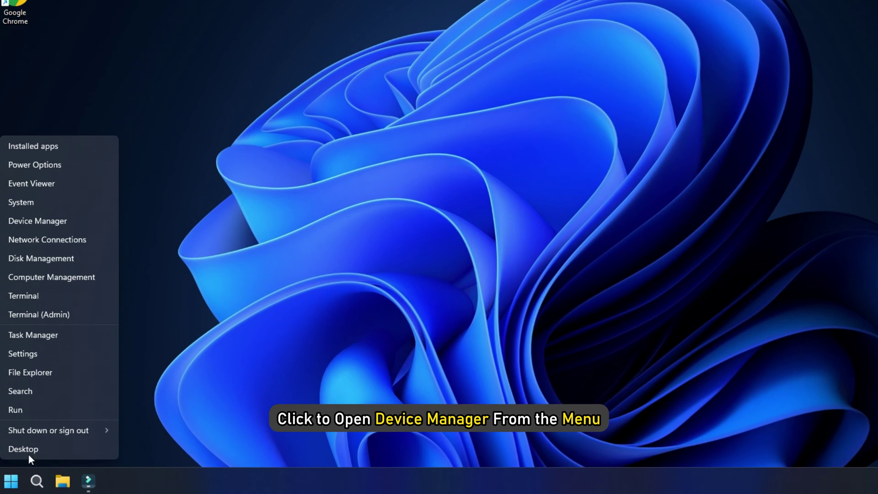
click(69, 221)
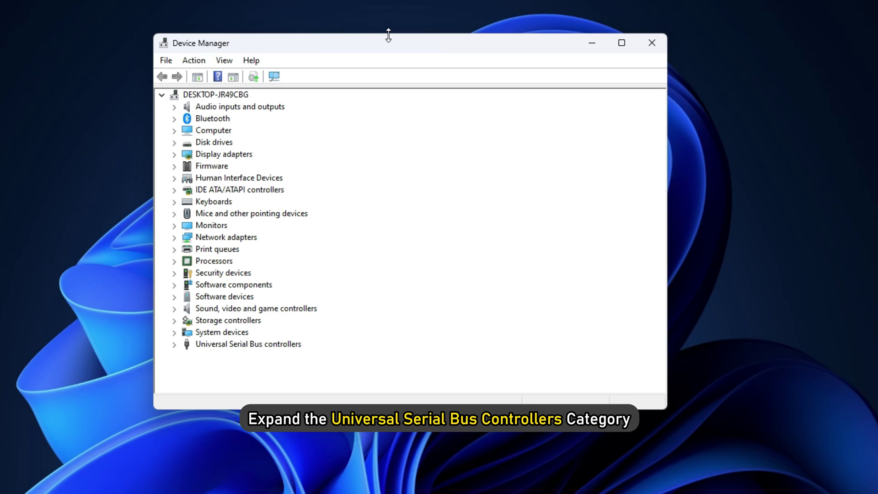
click(174, 345)
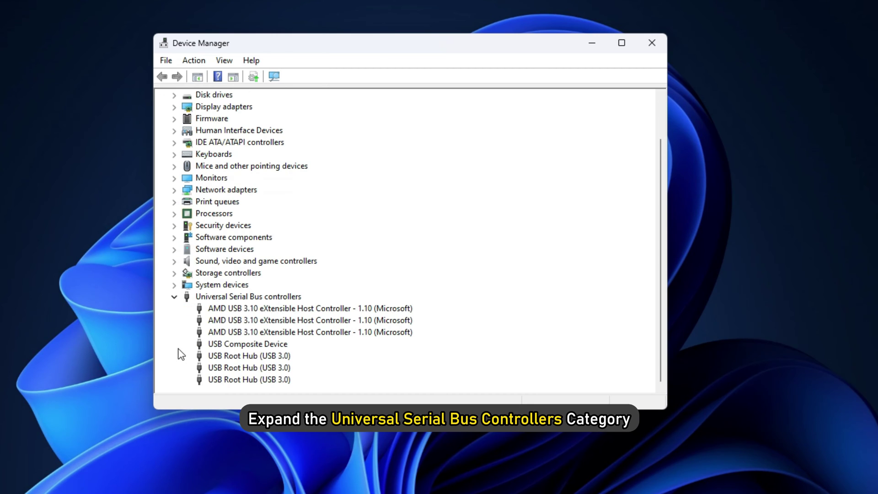
click(187, 308)
Step: Disable "Allow the computer to turn off this device to save power" for the last USB Root Hub (USB 3.0) and apply it
right_click(265, 379)
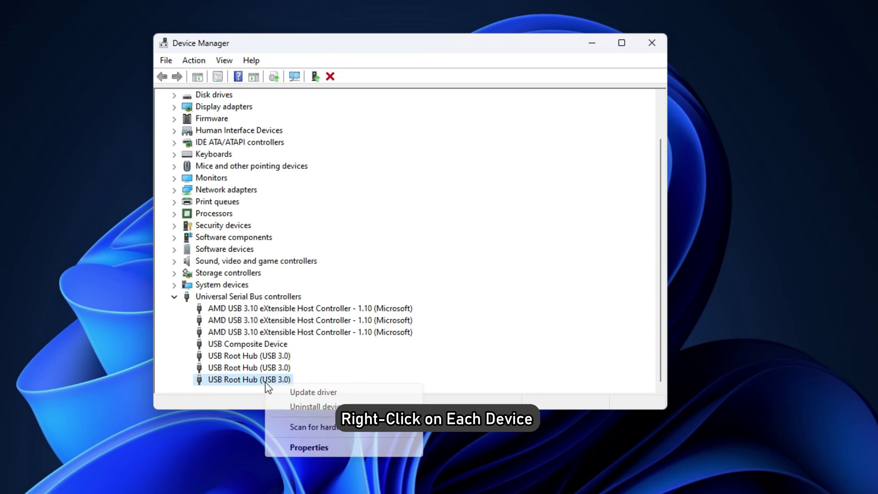
click(321, 446)
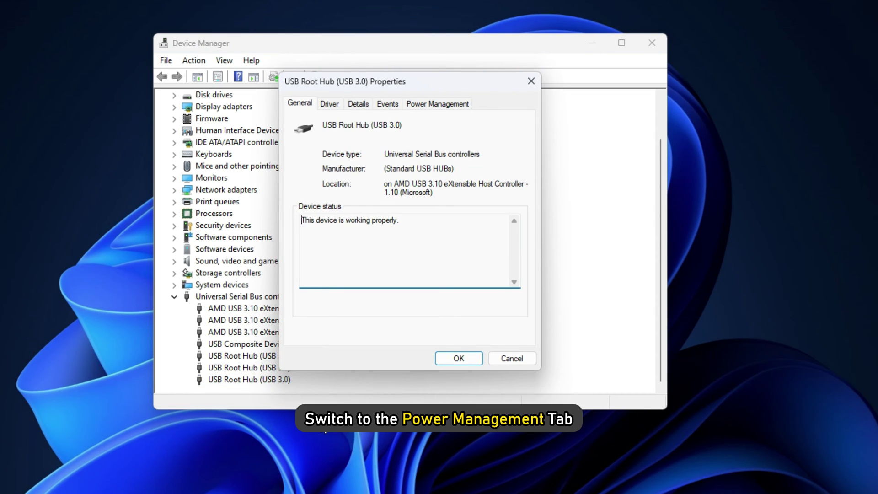
click(442, 105)
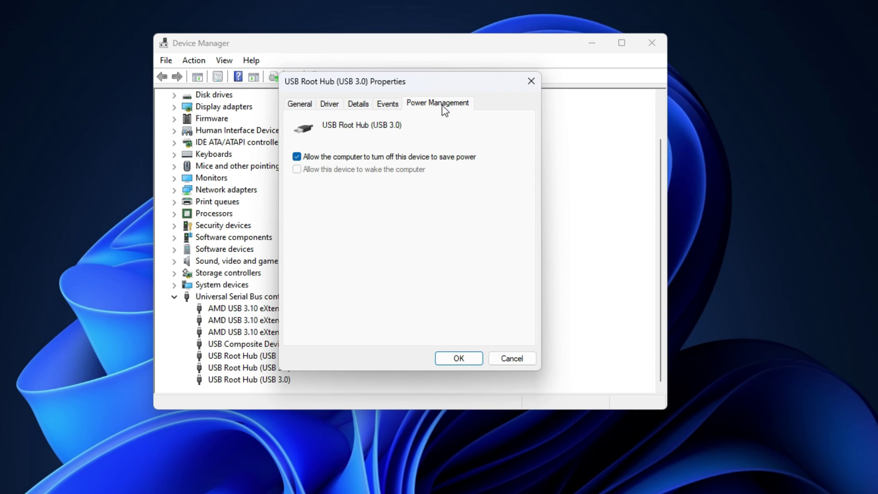
click(297, 157)
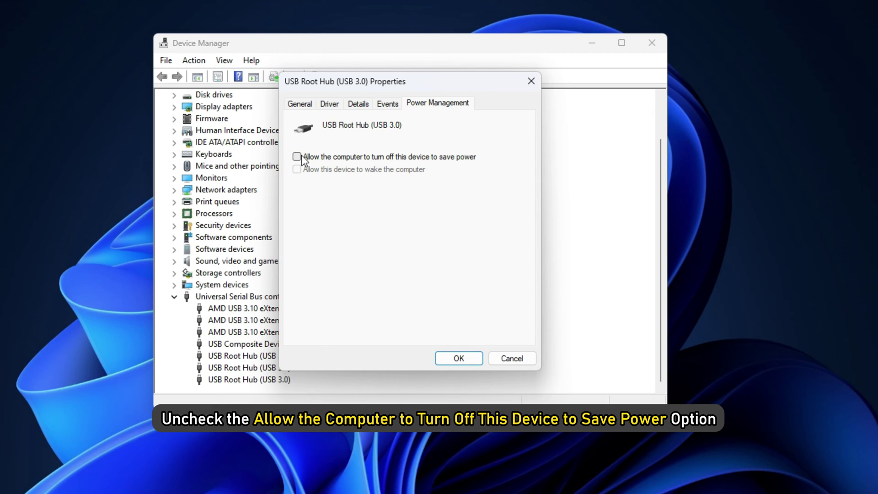
click(455, 361)
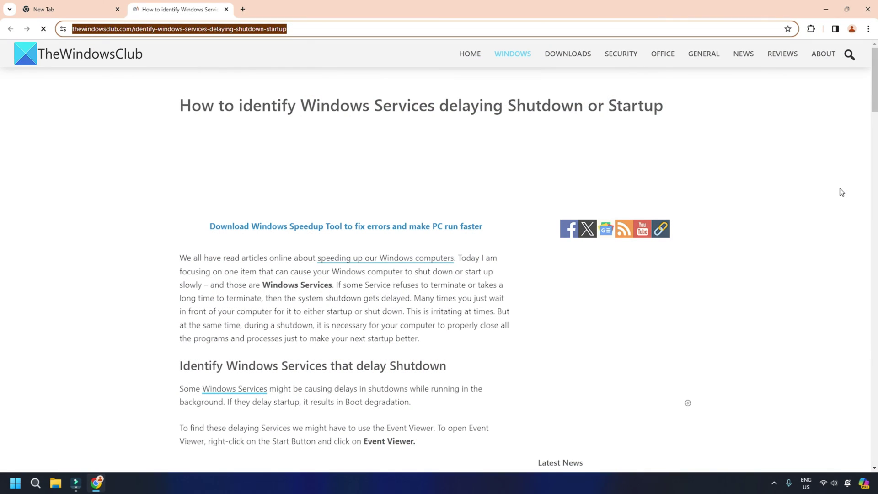
Step: Read TheWindowsClub article on identifying Windows Services that delay shutdown or startup in the browser
scroll(840, 192, down, 9)
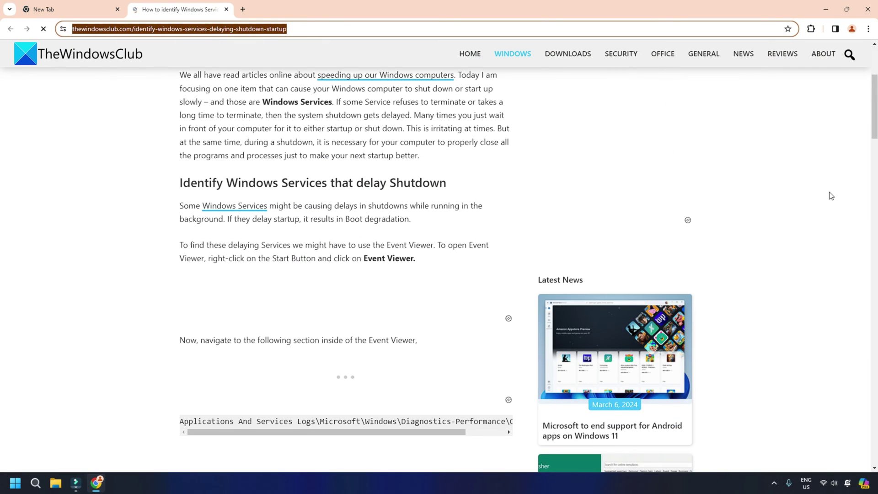
scroll(829, 193, down, 5)
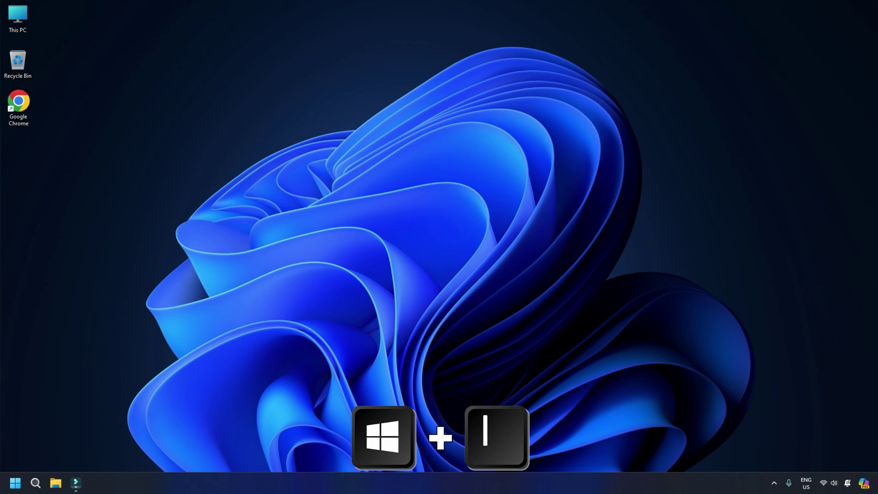
Step: Restart the PC into Advanced startup from the Recovery options in the System settings
key(super+i)
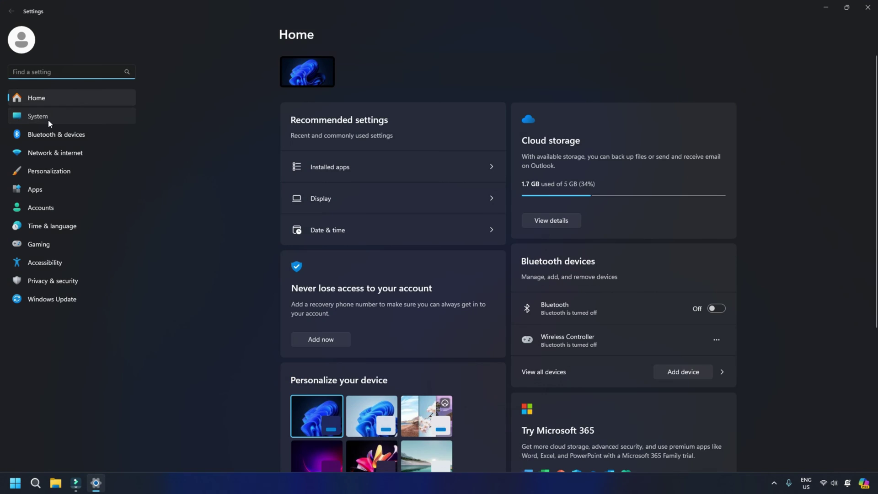
click(48, 119)
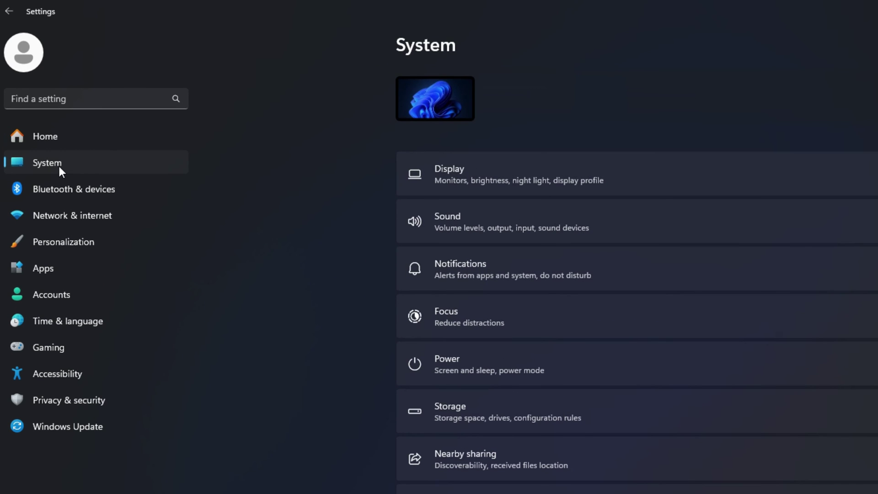
scroll(295, 312, down, 6)
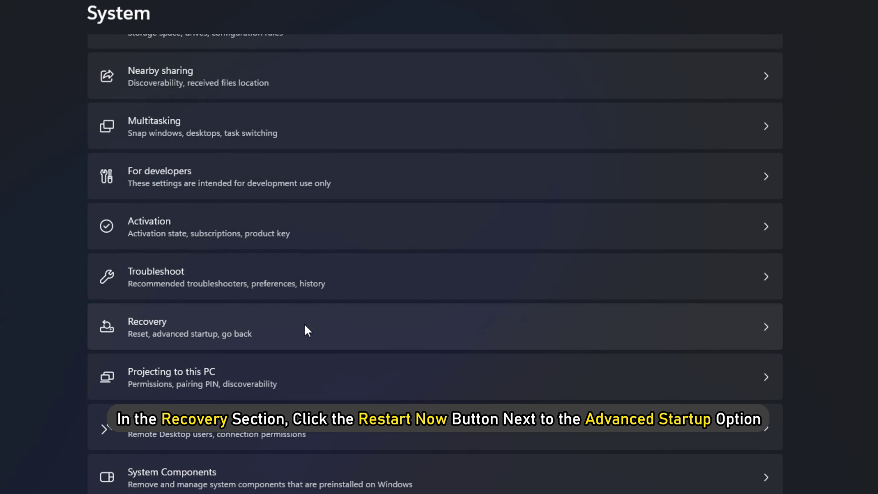
click(303, 323)
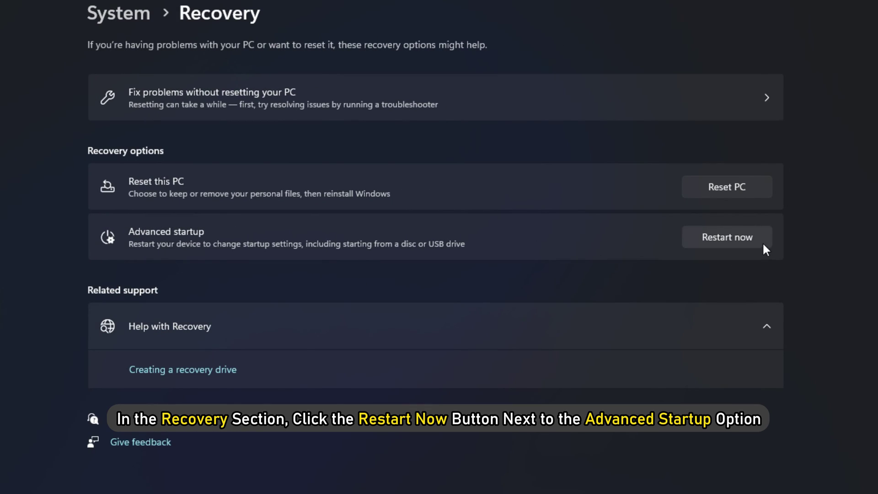
click(722, 238)
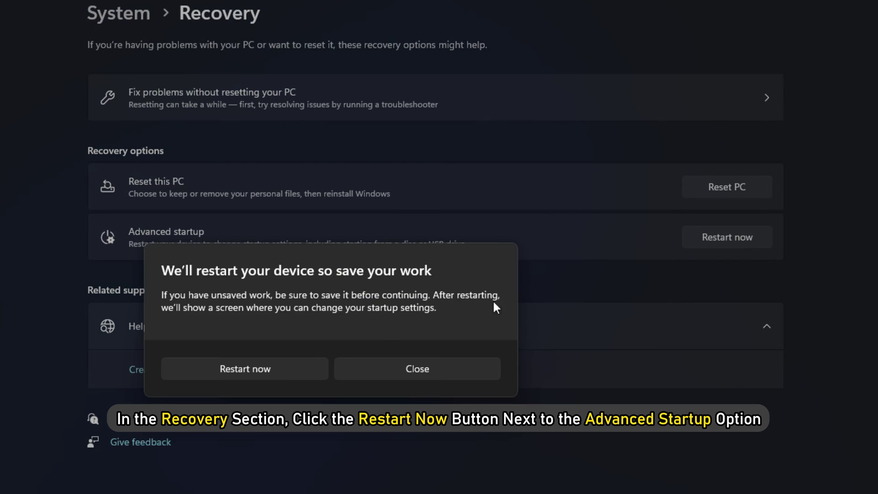
click(286, 370)
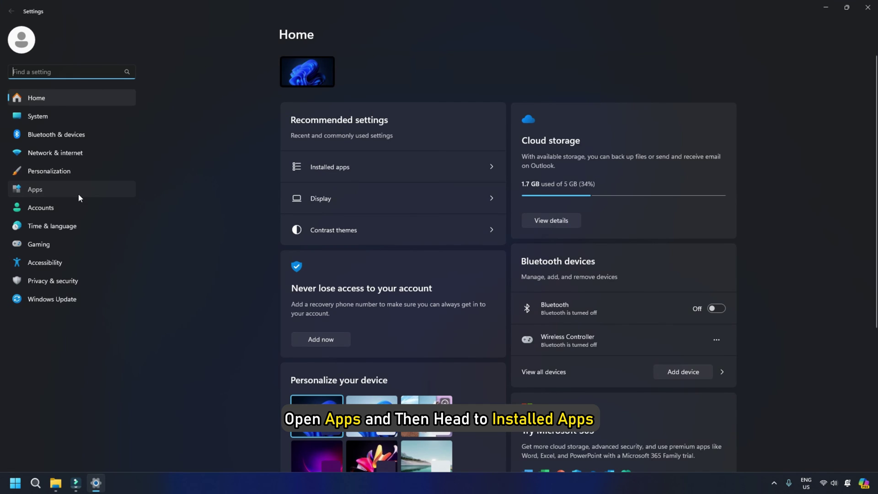
Step: Uninstall Epic Games Launcher from the installed apps and confirm the removal
click(78, 193)
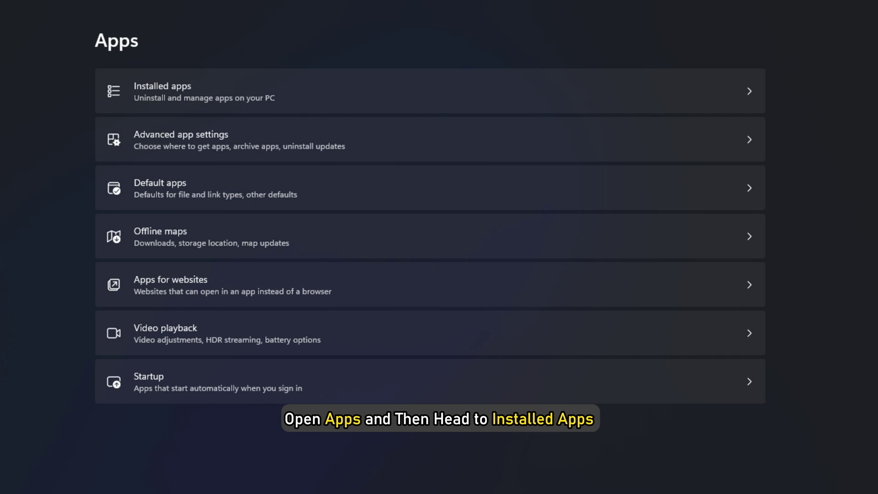
click(366, 90)
scroll(739, 452, down, 3)
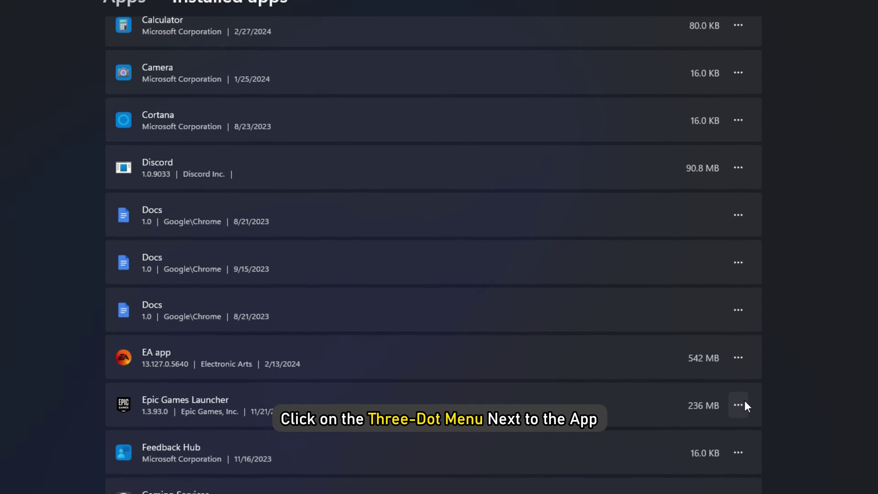
click(745, 402)
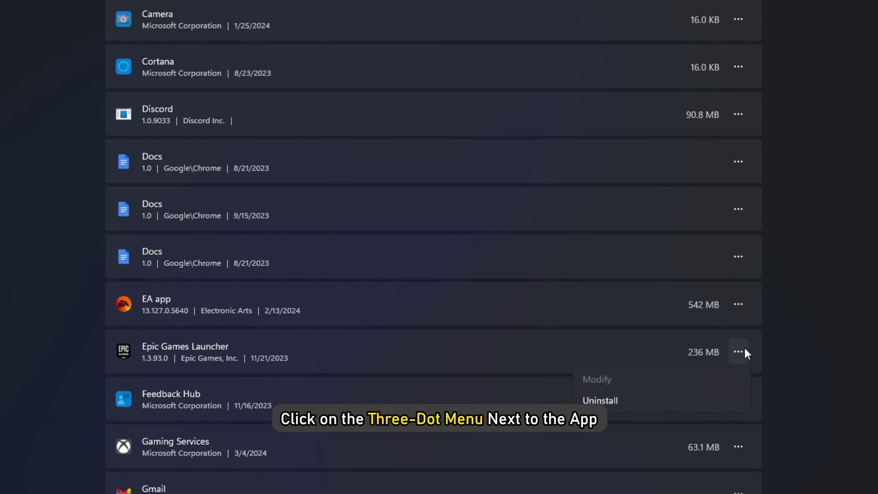
click(628, 404)
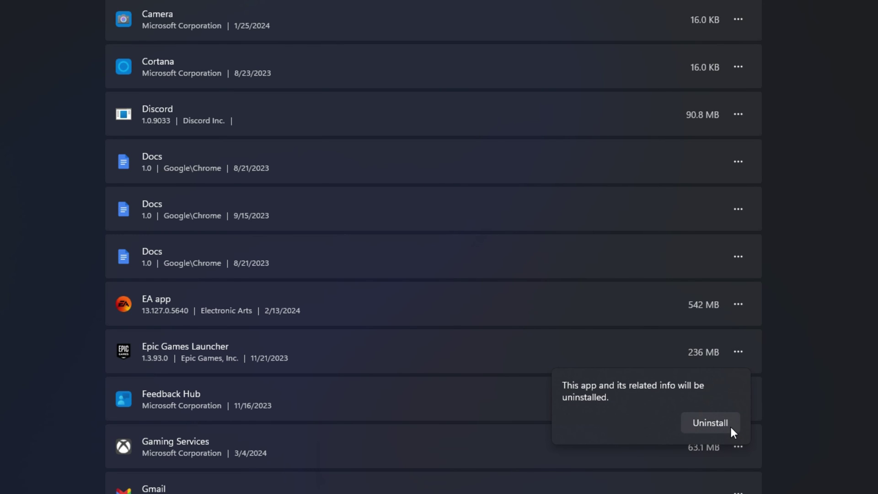
click(710, 422)
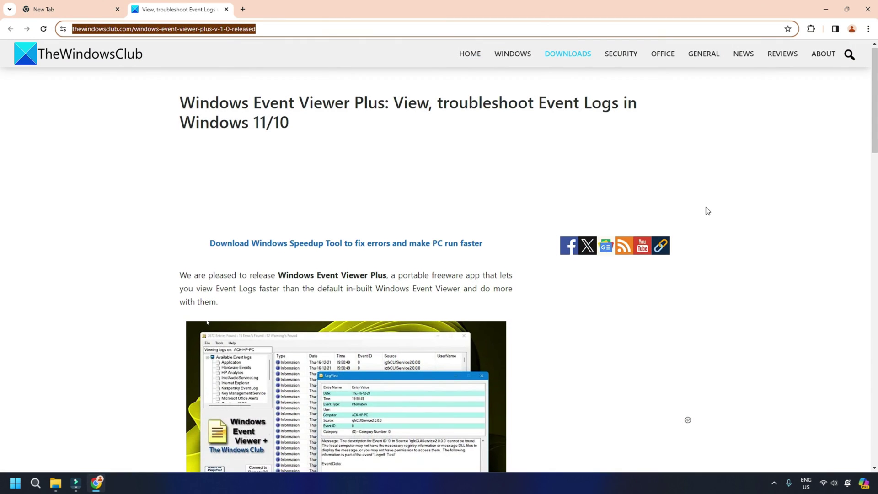
Step: Look through TheWindowsClub article on Windows Event Viewer Plus in the browser
scroll(727, 212, down, 4)
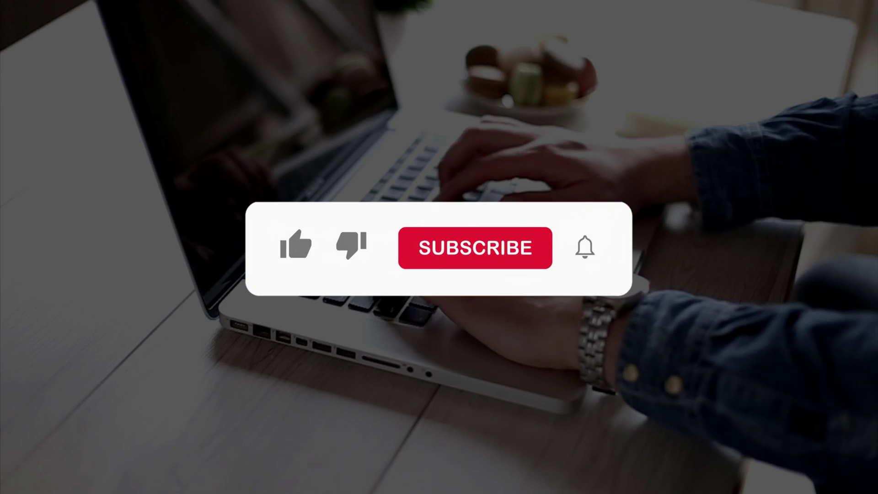